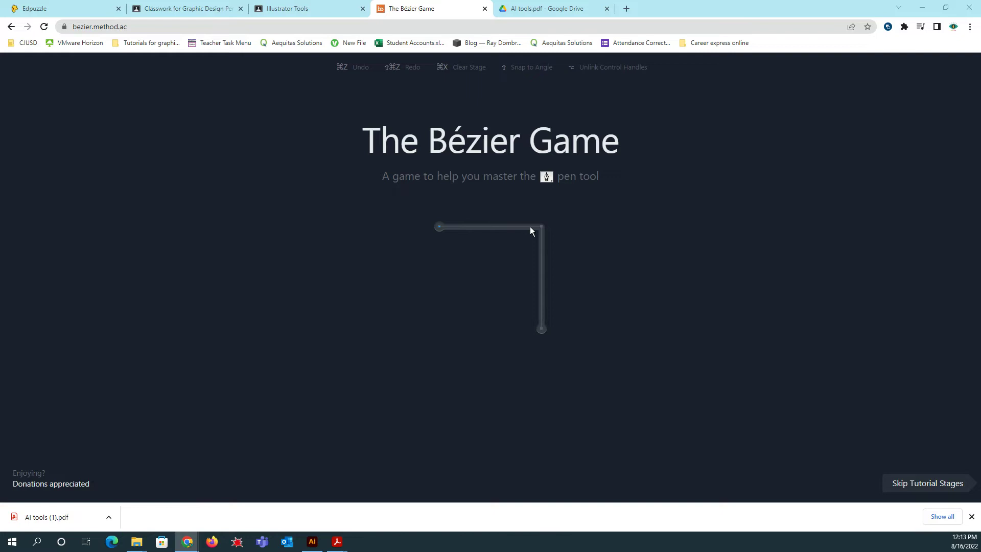
Trace the L-shaped line from its left end through the corner to its bottom end.
left_click(439, 227)
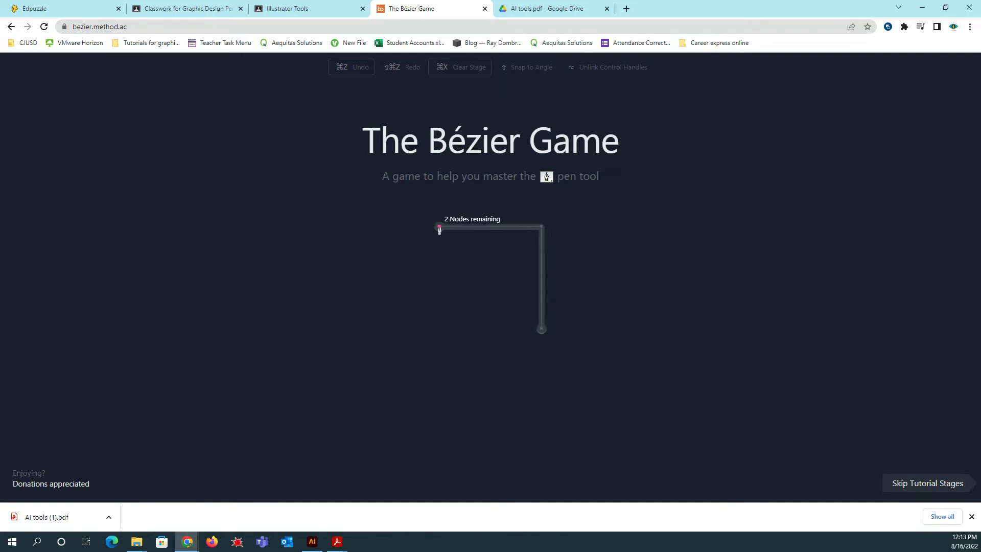
left_click(541, 228)
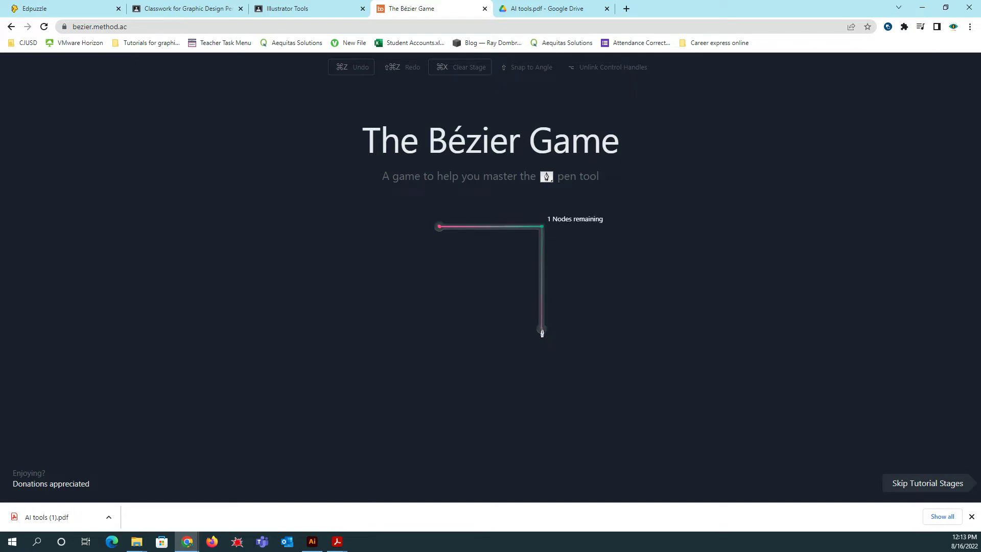
left_click(542, 330)
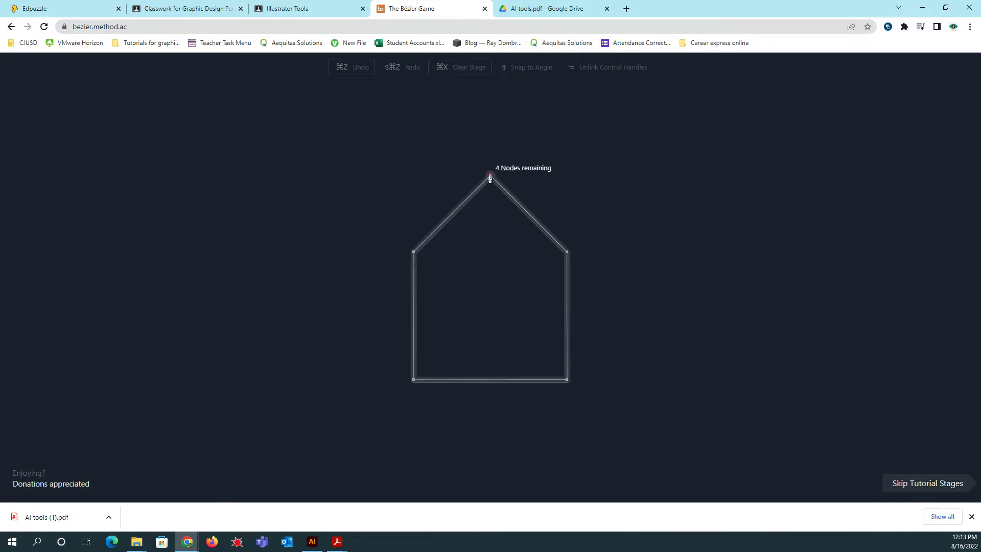
Trace the house with straight nodes at the apex, roof corners and bottom corners, closing at the apex.
left_click(490, 176)
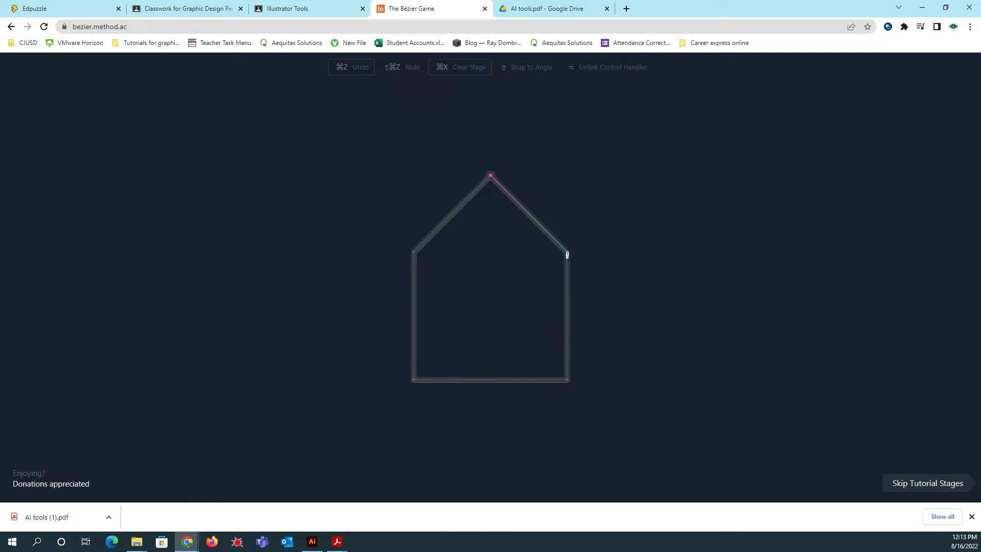
left_click(568, 253)
left_click(567, 380)
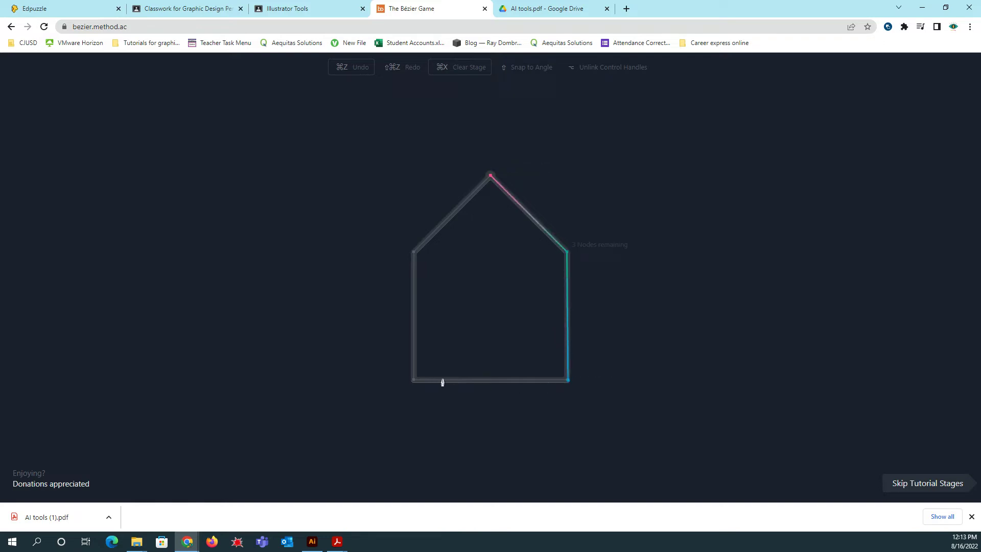
left_click(414, 379)
left_click(414, 253)
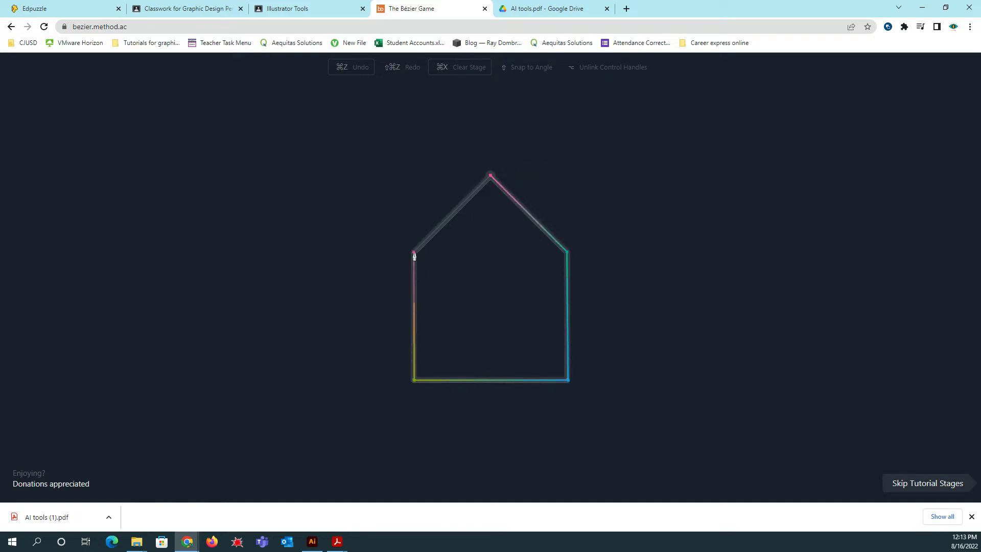
left_click(491, 177)
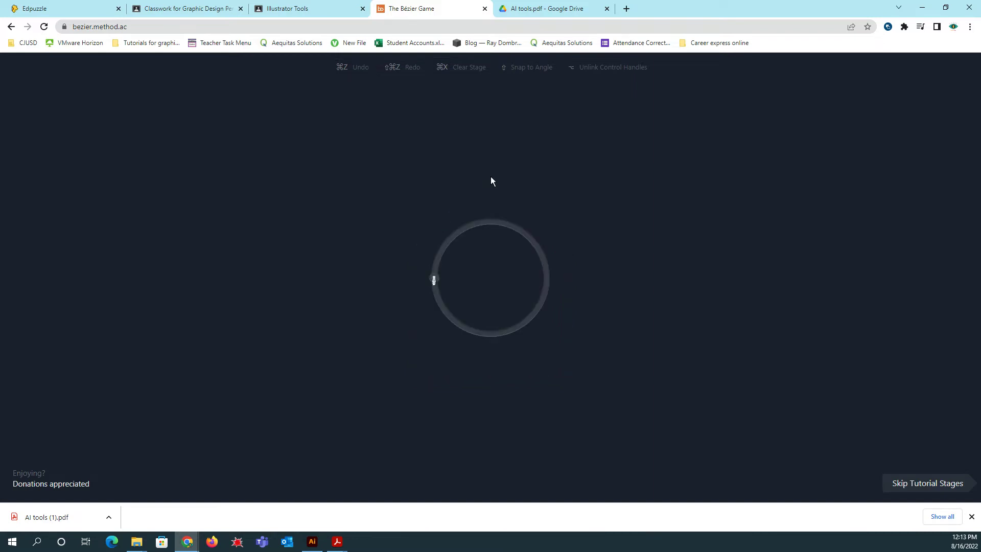
Place curved nodes at the circle's top, right and bottom.
left_click_drag(491, 220, 522, 221)
left_click_drag(546, 277, 546, 309)
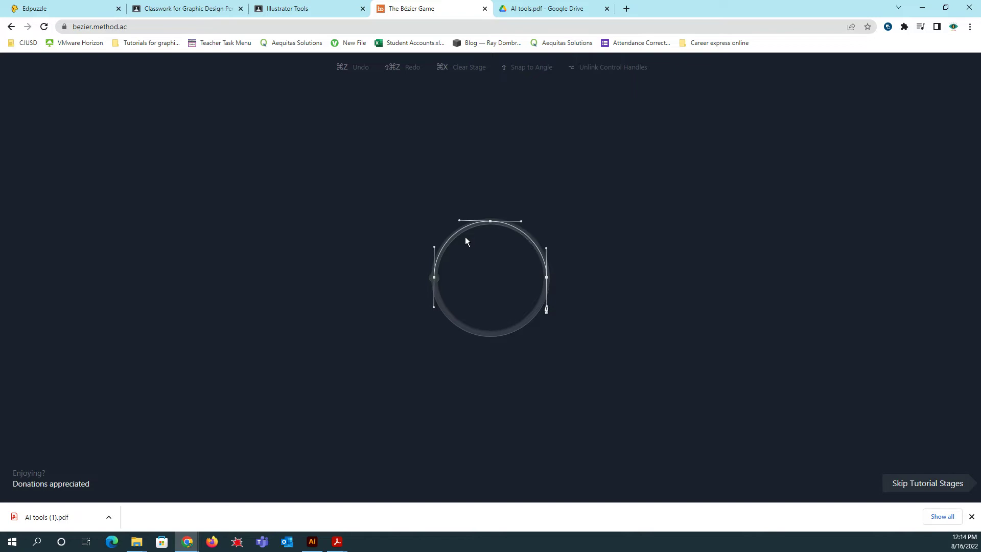
left_click_drag(490, 333, 460, 333)
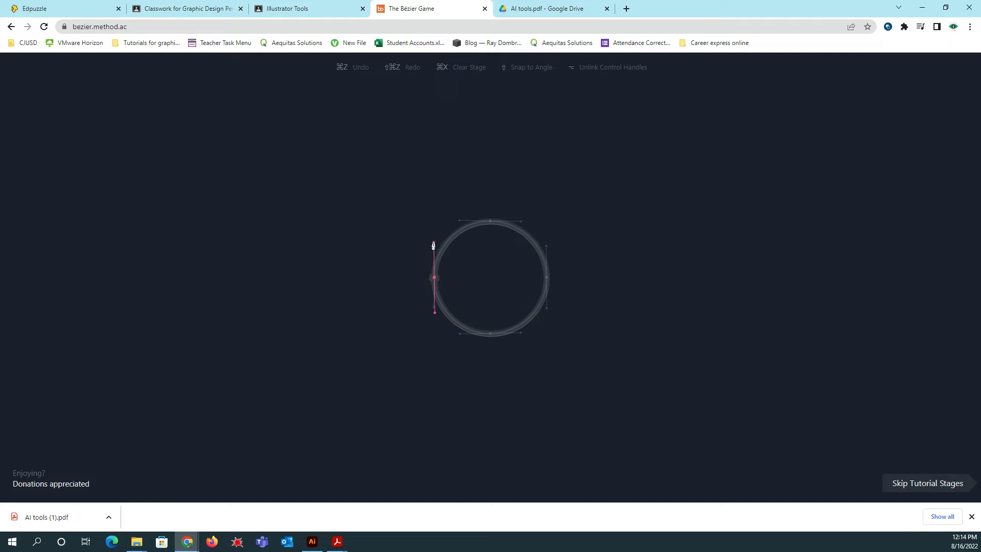
Redraw the circle with smooth nodes at left, top, right and bottom, closing at the start node.
left_click_drag(433, 246, 434, 247)
left_click_drag(489, 223, 522, 221)
left_click_drag(547, 276, 548, 319)
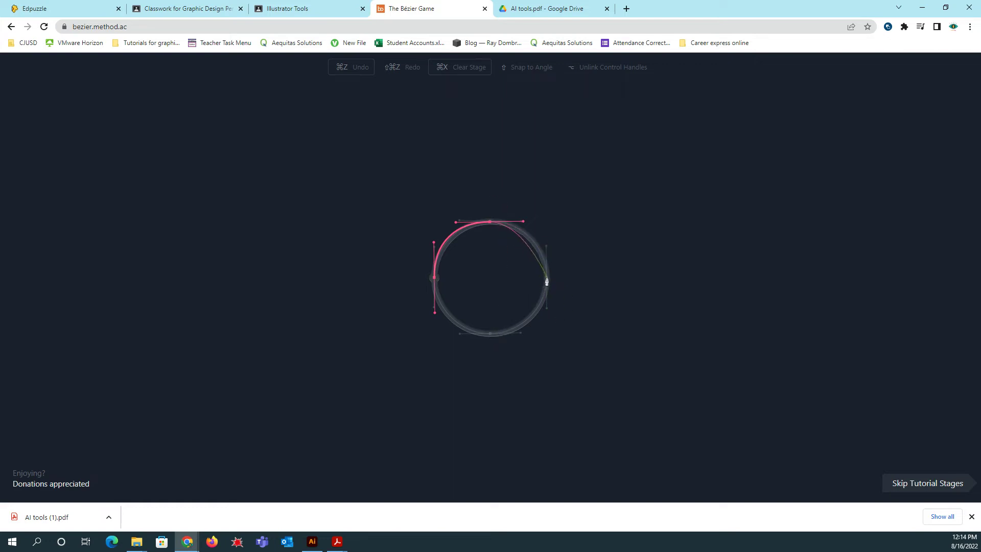
left_click_drag(547, 279, 548, 307)
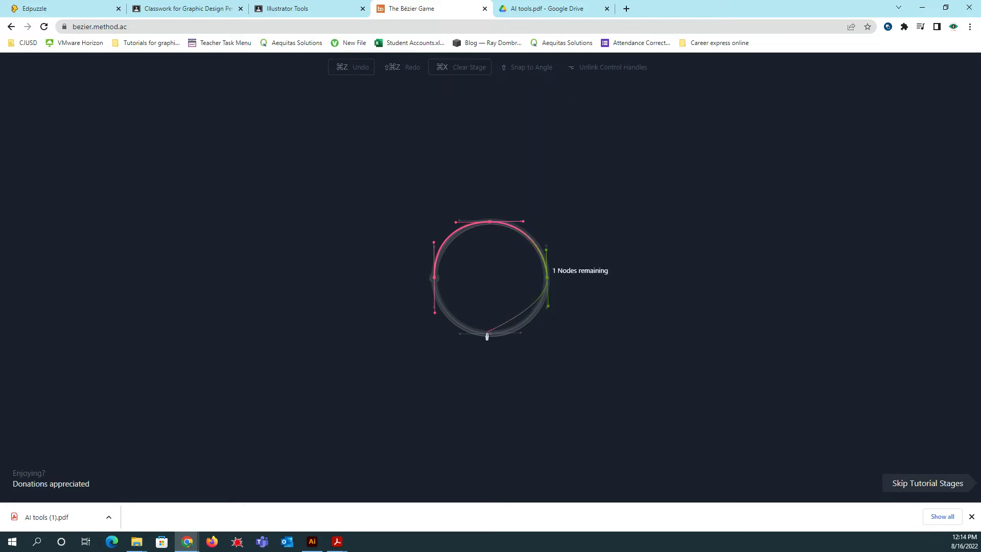
left_click_drag(491, 336, 458, 333)
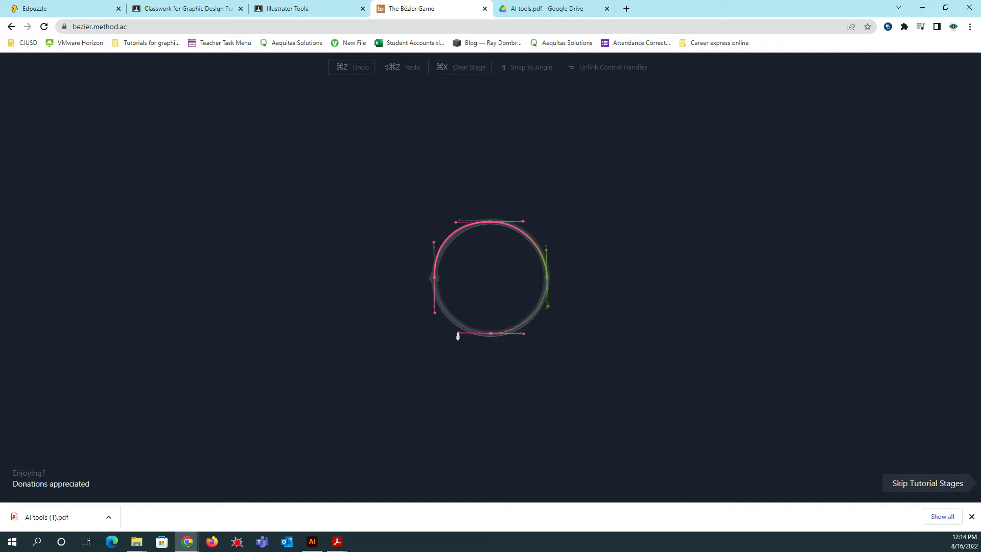
left_click(434, 280)
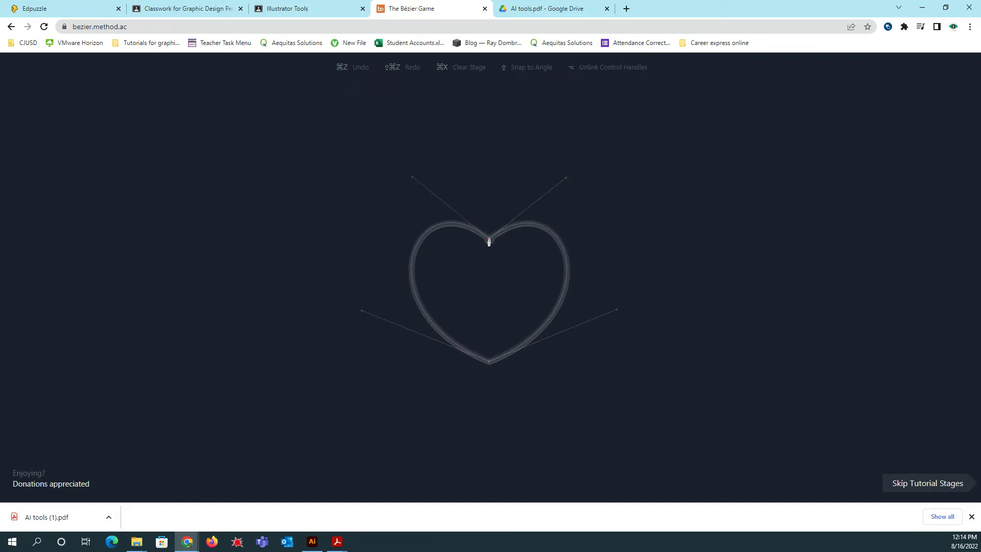
Trace the heart with curved nodes at its top point and tip, closing at the top node.
left_click_drag(489, 241, 567, 181)
left_click_drag(490, 364, 361, 313)
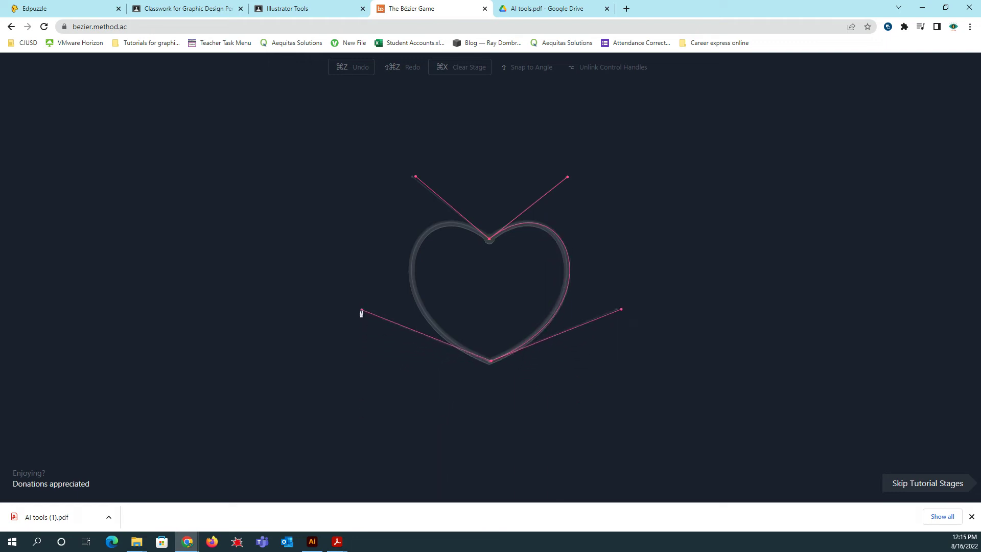
left_click(489, 239)
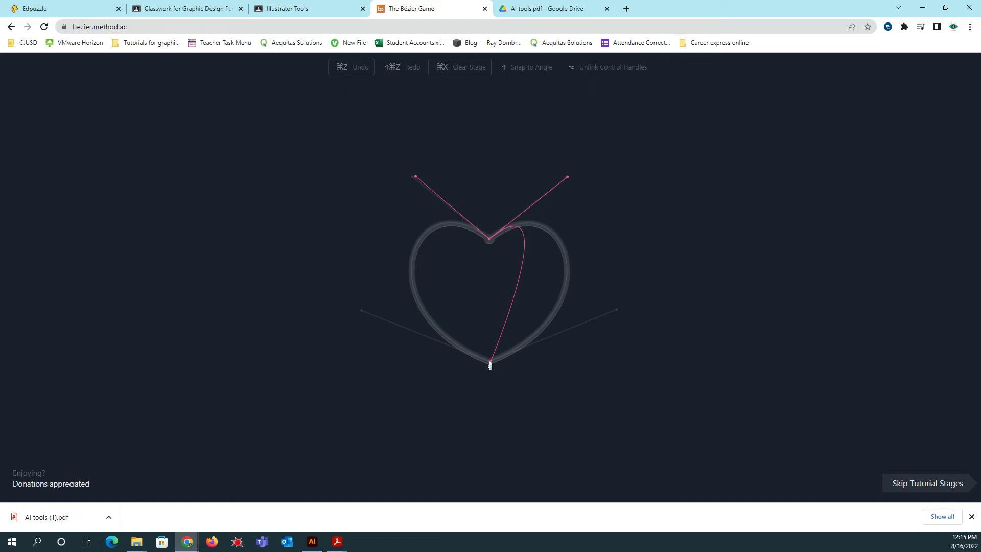
left_click_drag(490, 364, 365, 418)
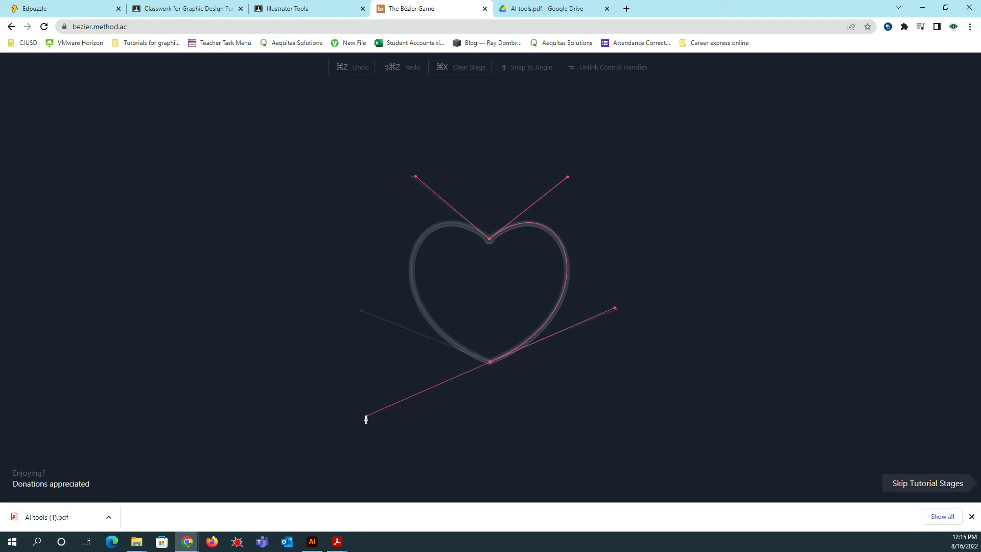
left_click_drag(366, 419, 363, 312)
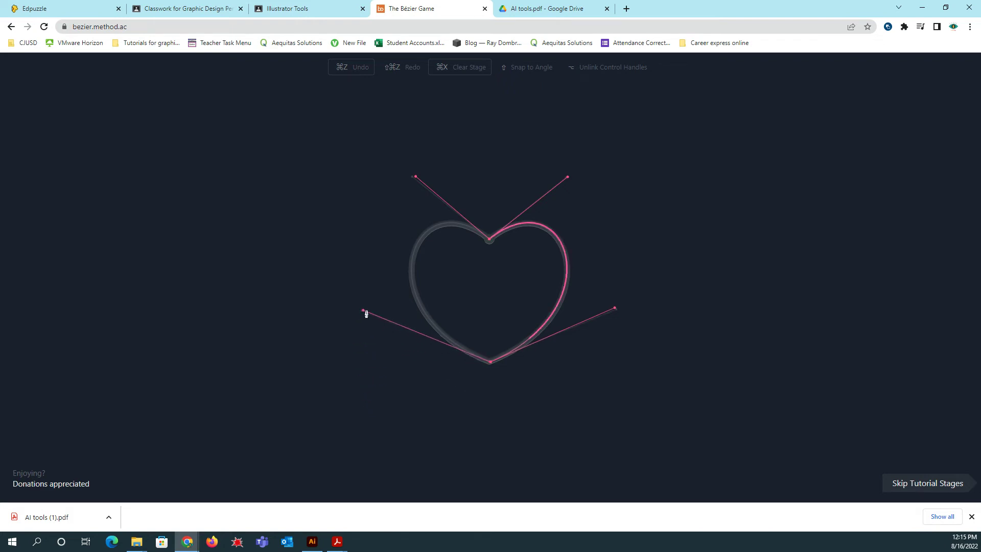
left_click(490, 241)
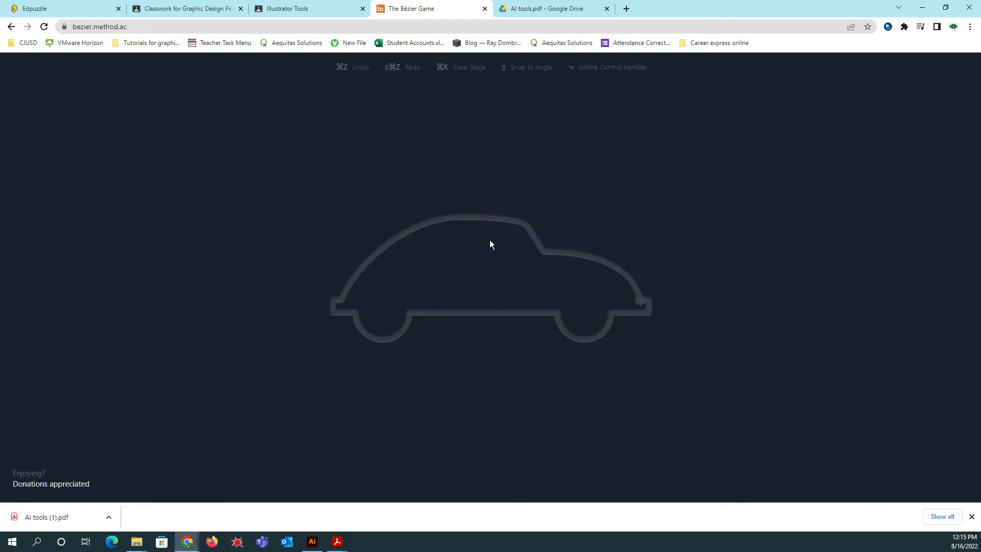
Trace the car's rear bumper, rear bottom corner and curved right wheel arch.
left_click(641, 300)
left_click(650, 300)
left_click(649, 313)
left_click(612, 314)
left_click_drag(586, 341, 565, 341)
left_click(557, 315)
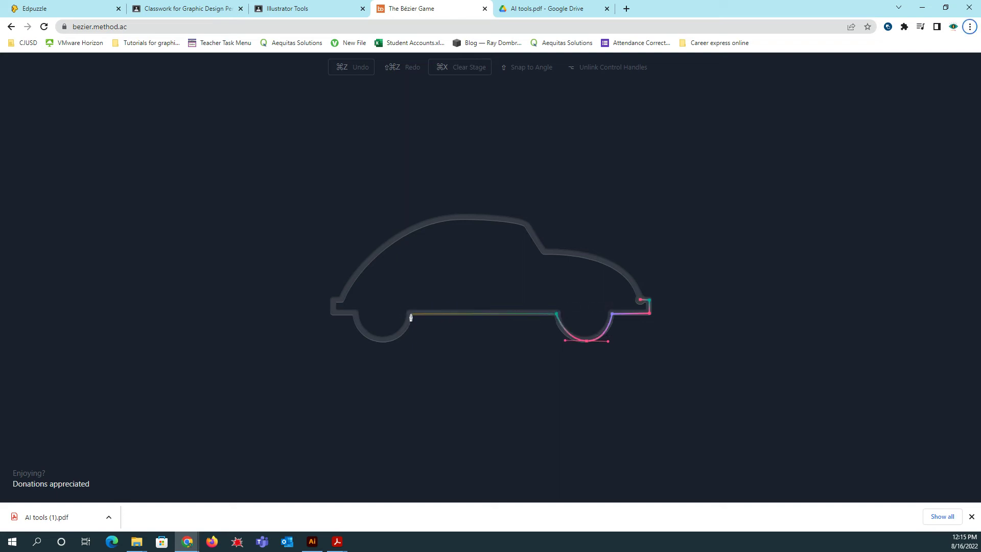
Trace the underside, redo the left wheel arch, run up the front bumper, and start the roof curve.
left_click(409, 314)
left_click_drag(383, 339, 353, 339)
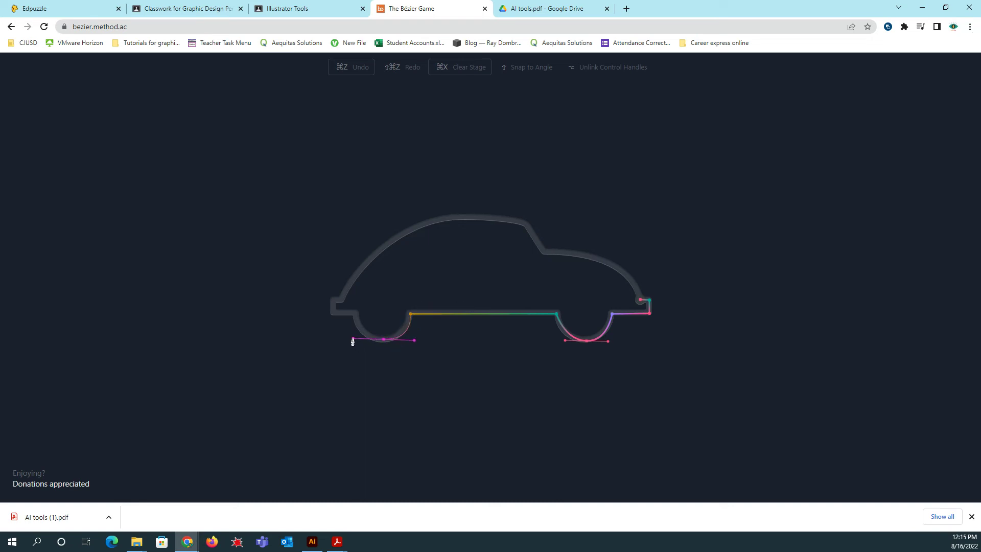
key("ctrl+z")
left_click_drag(384, 339, 360, 343)
left_click(356, 313)
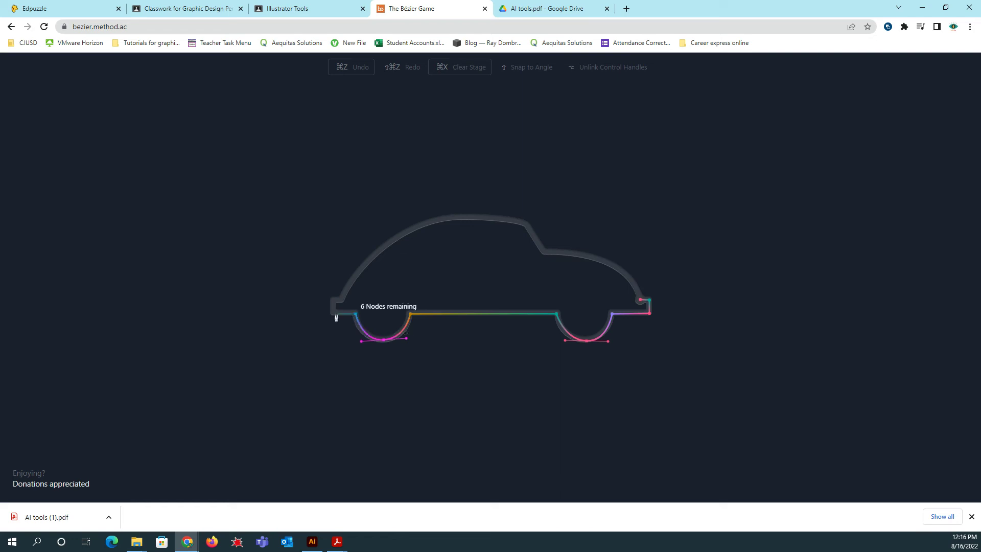
left_click(335, 311)
left_click(335, 300)
left_click(342, 301)
left_click_drag(527, 227, 656, 276)
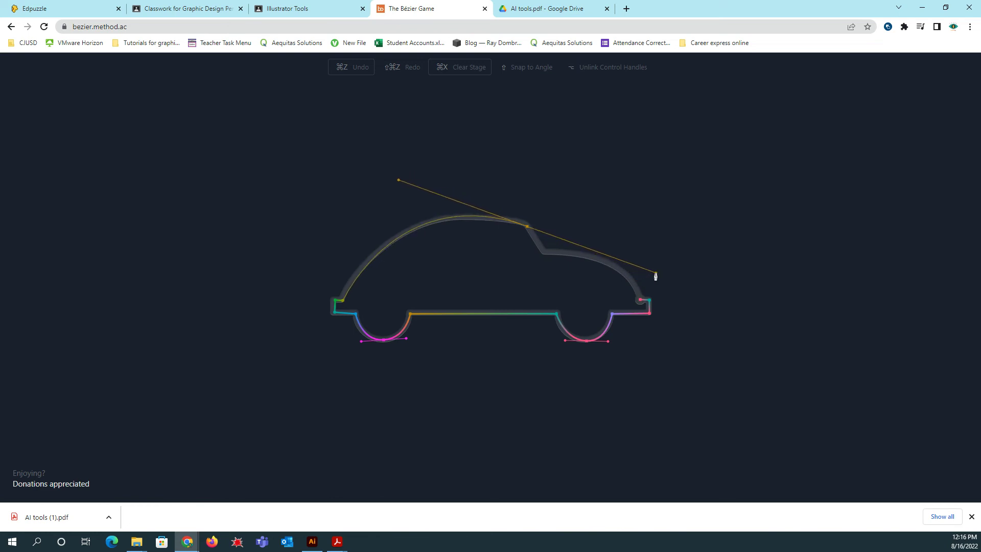
left_click(543, 255)
Curve the path over the roof and down the trunk to close the car, then continue.
left_click(526, 226)
left_click_drag(528, 236, 657, 271)
left_click(542, 253)
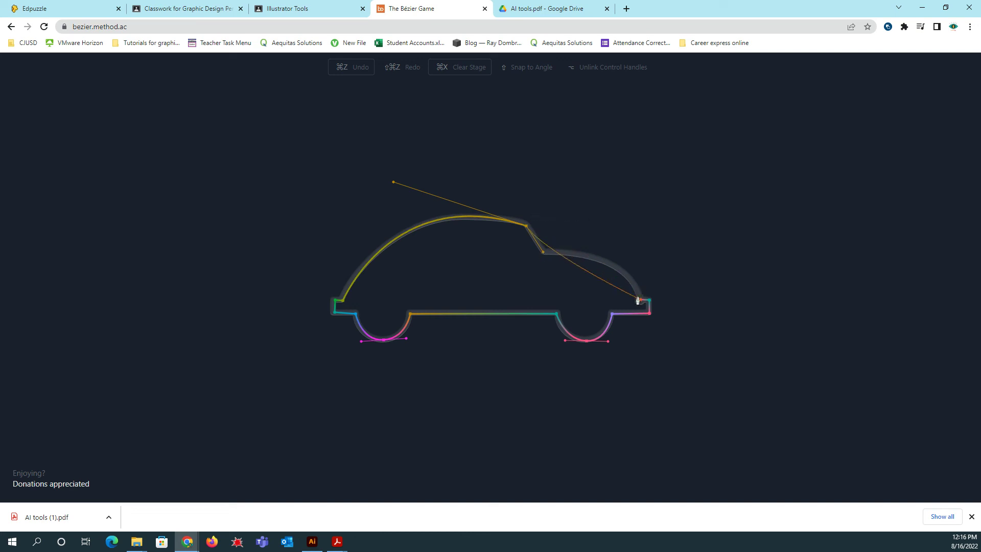
left_click_drag(639, 300, 616, 368)
left_click(543, 253)
left_click_drag(639, 299, 651, 351)
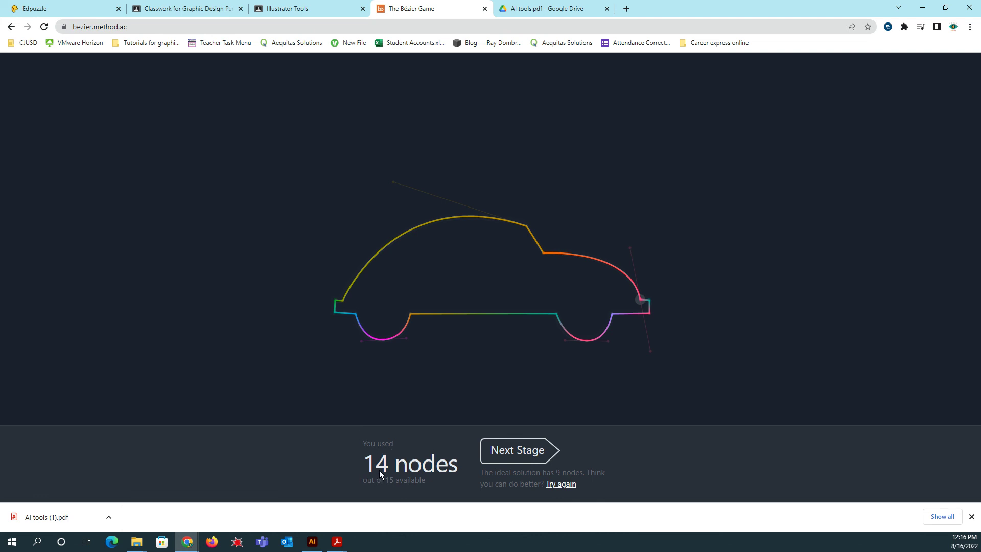
left_click(504, 458)
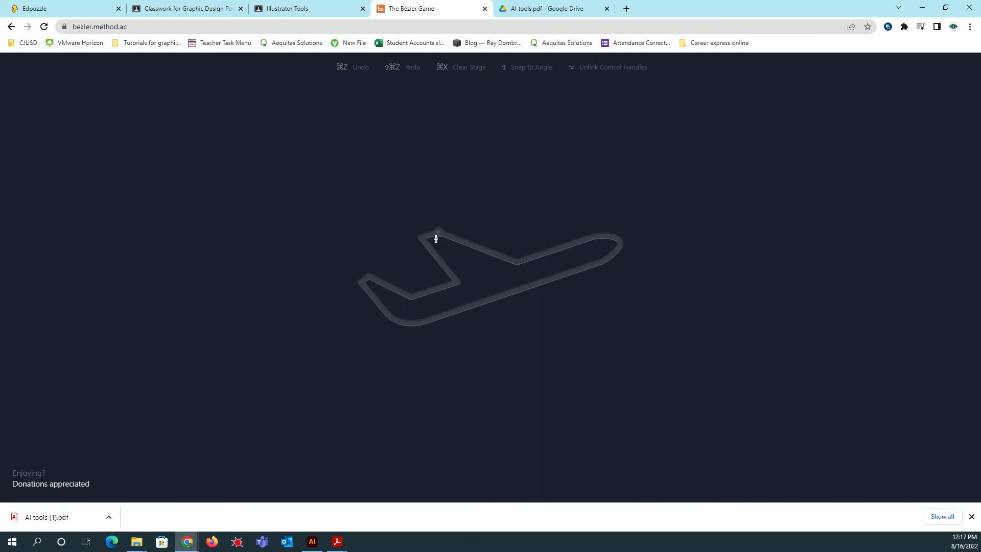